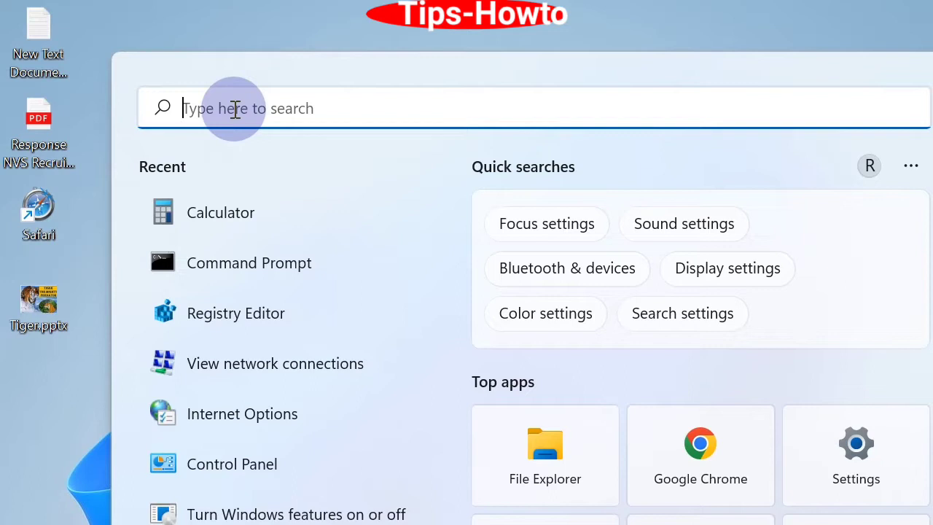
# Search for cmd and run Command Prompt as administrator
pyautogui.write('cmd')
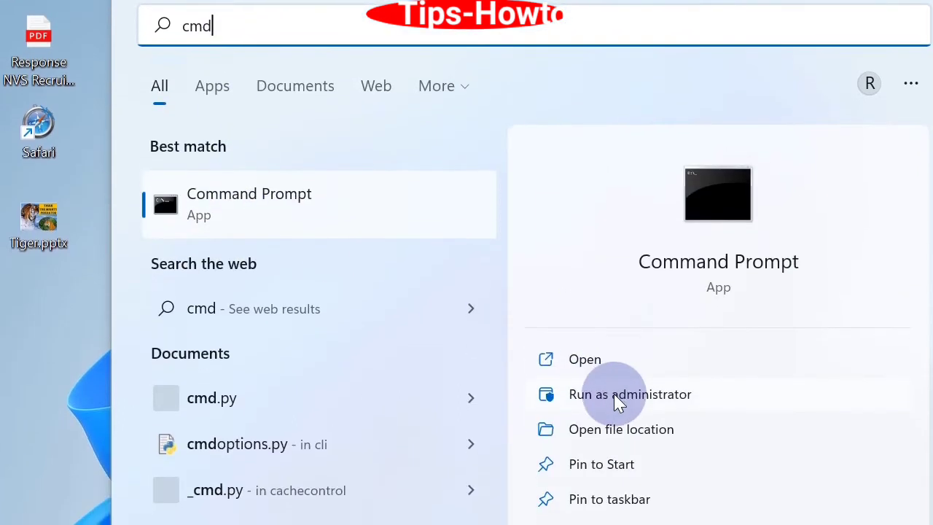
pyautogui.click(618, 397)
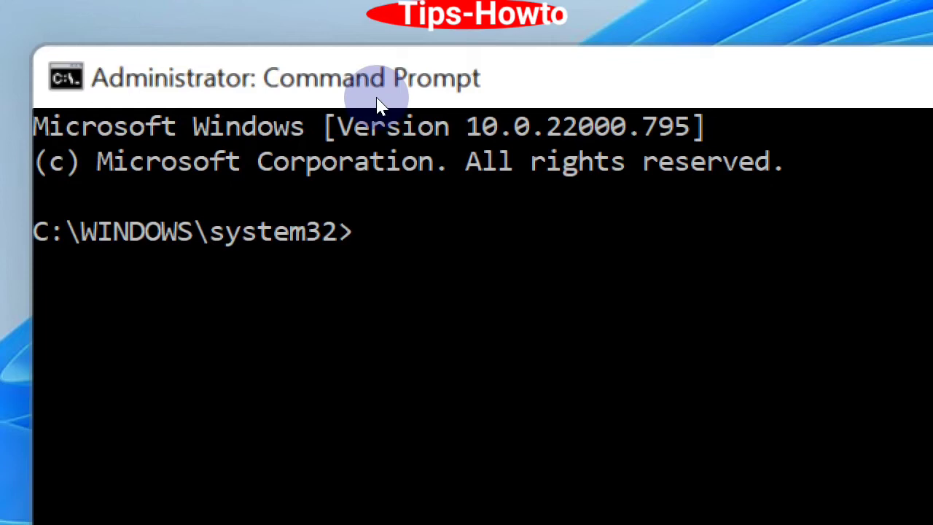
# Enter sfc /scannow at the elevated prompt to scan and repair system files
pyautogui.write('sfc /s')
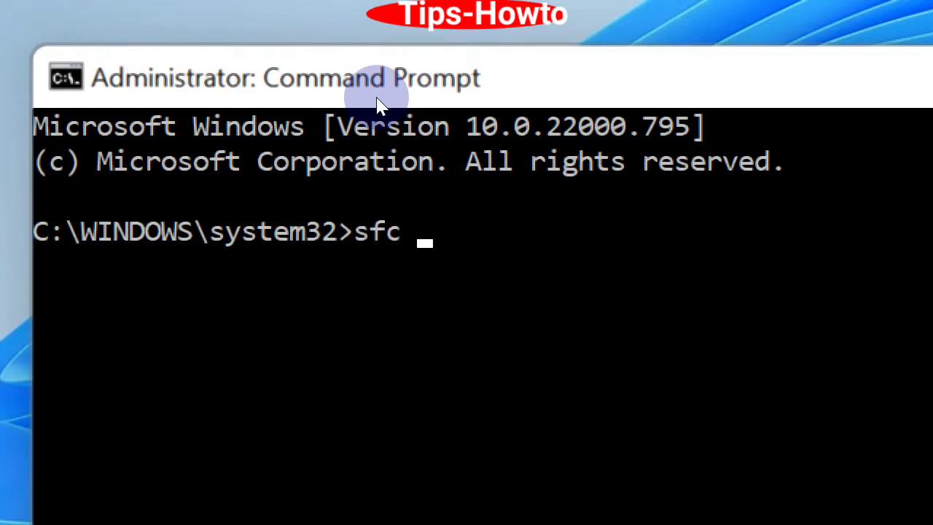
pyautogui.write('cannow')
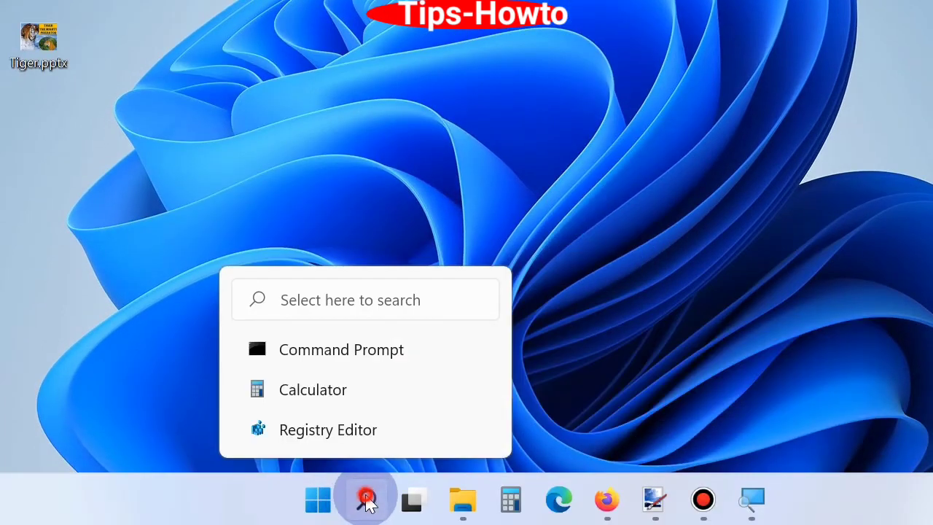
# Search 'cmd' from the taskbar and open Command Prompt from the results
pyautogui.click(364, 501)
pyautogui.write('cmd')
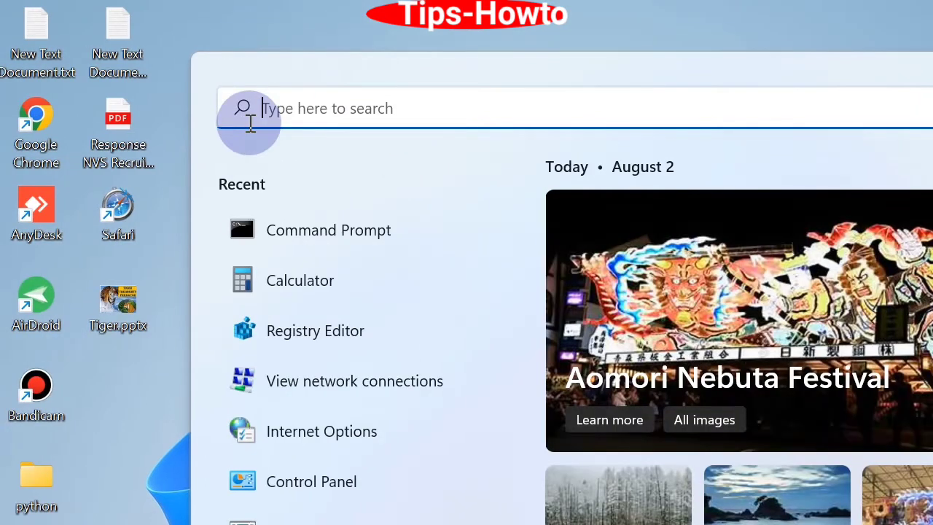
pyautogui.write('cmd')
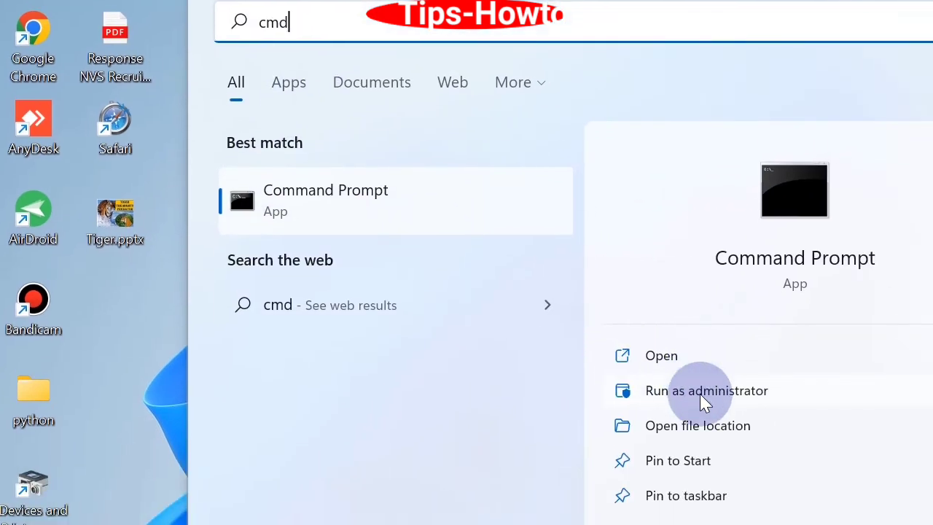
pyautogui.click(790, 398)
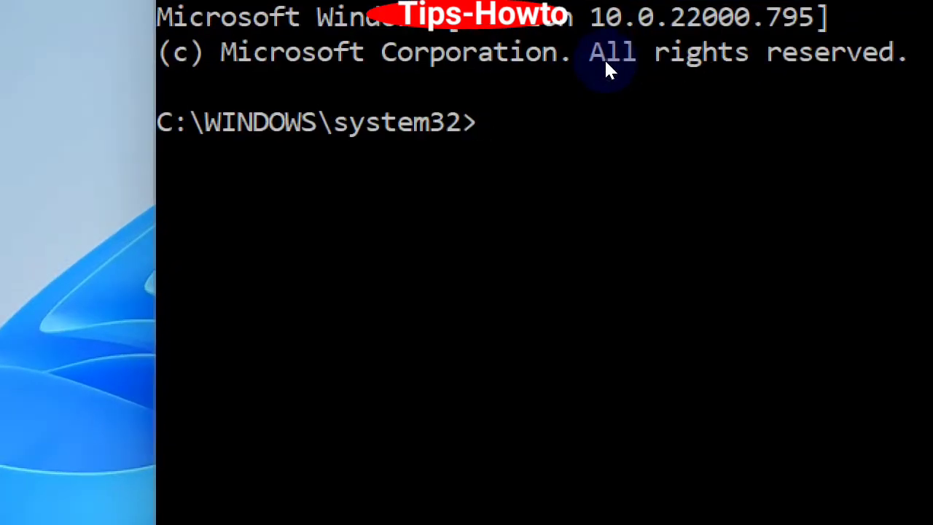
# Enter chkdsk /r C: to check drive C: and repair bad sectors
pyautogui.write('chkdsk')
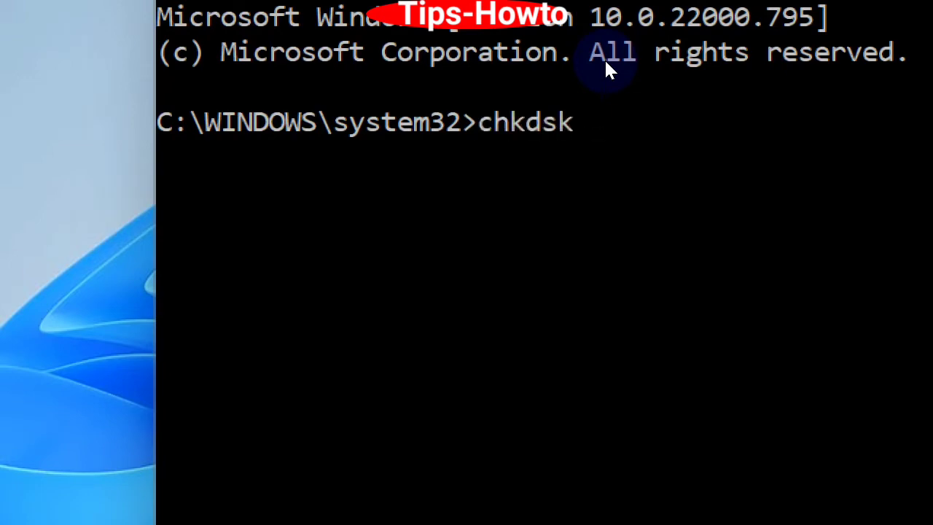
pyautogui.write(' /r C')
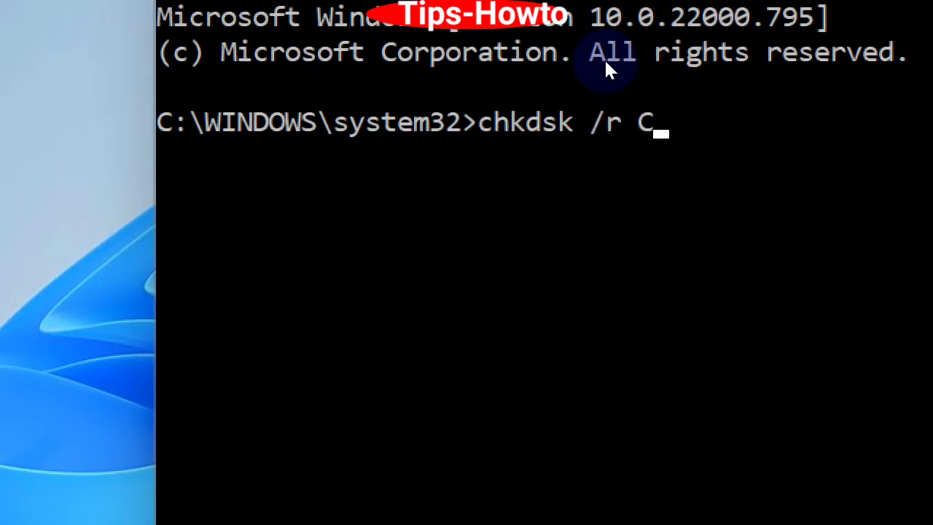
pyautogui.write(':')
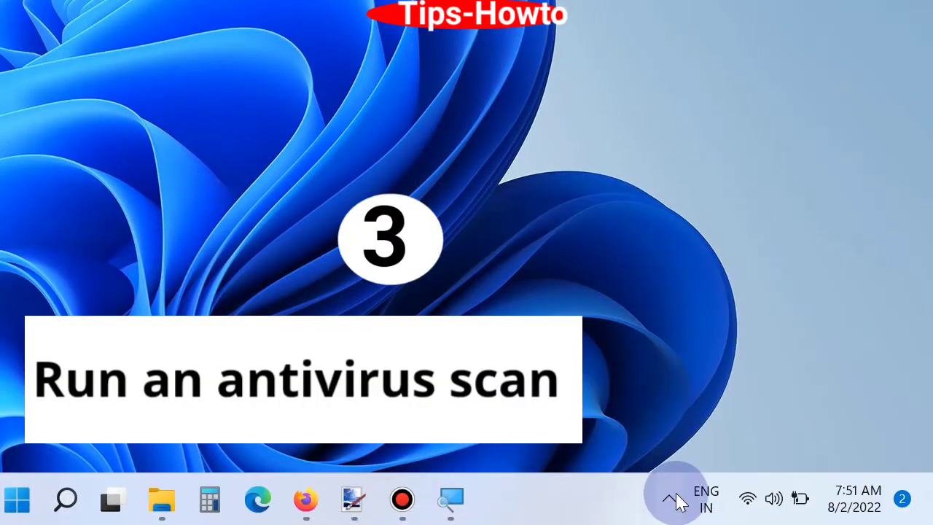
# Open Windows Security from the tray and go to Virus & threat protection
pyautogui.click(670, 499)
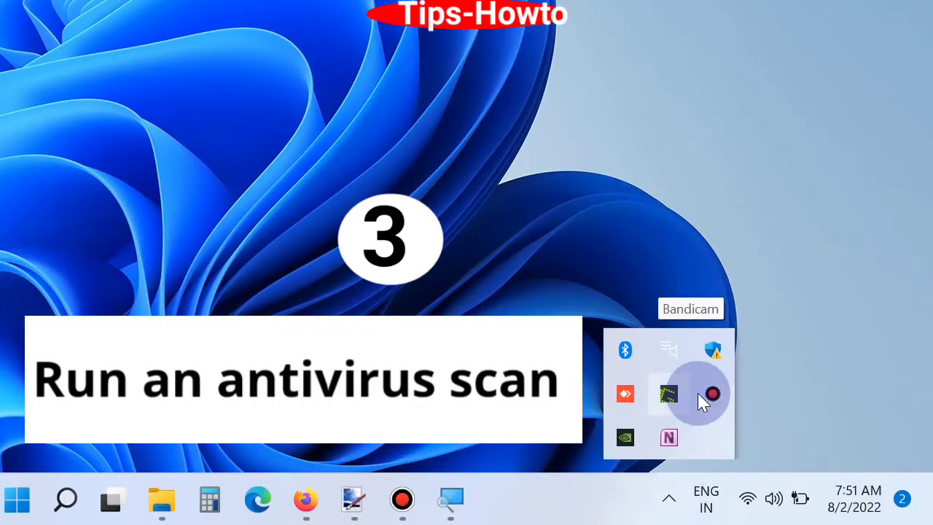
pyautogui.click(714, 349)
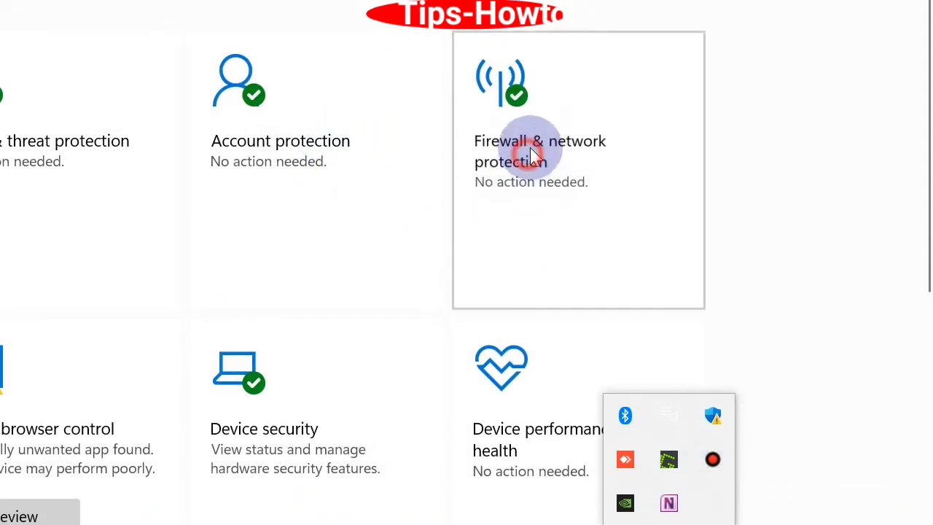
pyautogui.click(532, 152)
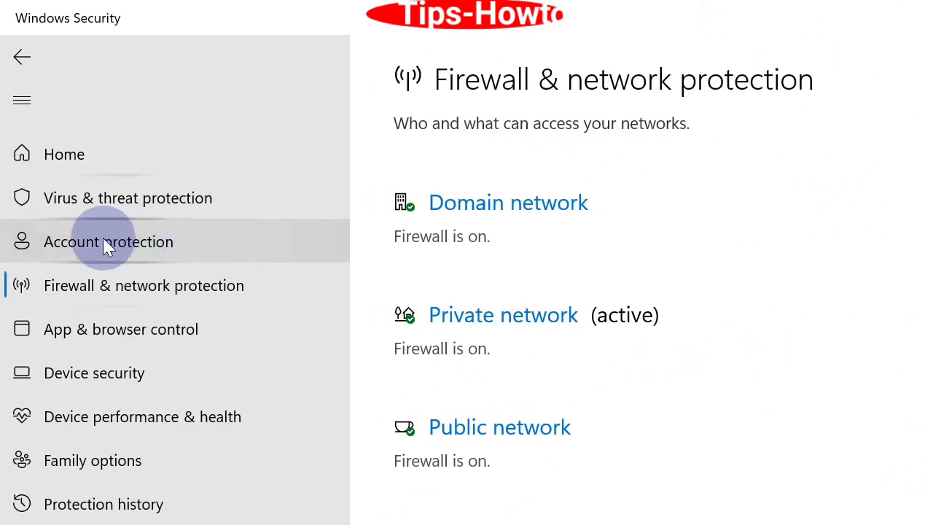
pyautogui.click(89, 200)
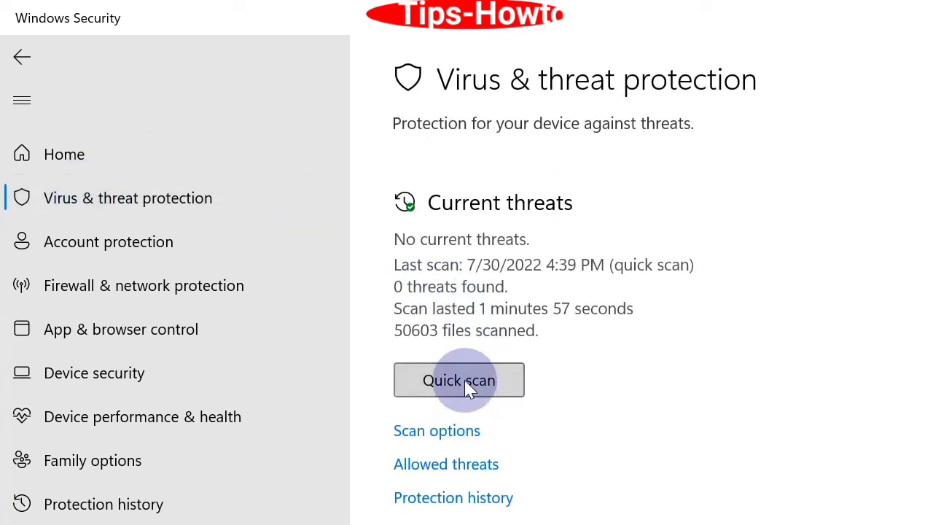
# Select Full scan in the antivirus Scan options
pyautogui.scroll(-4, 467, 385)
pyautogui.scroll(4, 467, 385)
pyautogui.scroll(-1, 456, 390)
pyautogui.click(440, 386)
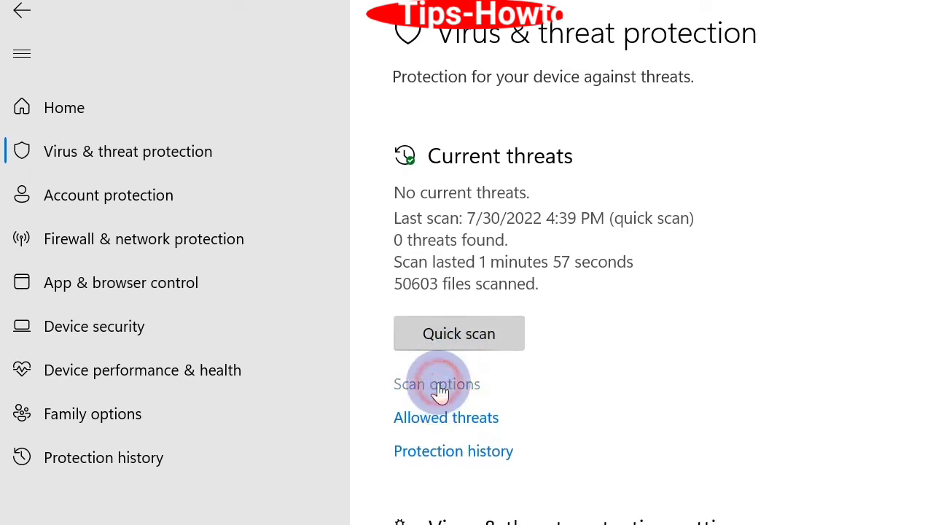
pyautogui.scroll(-2, 440, 391)
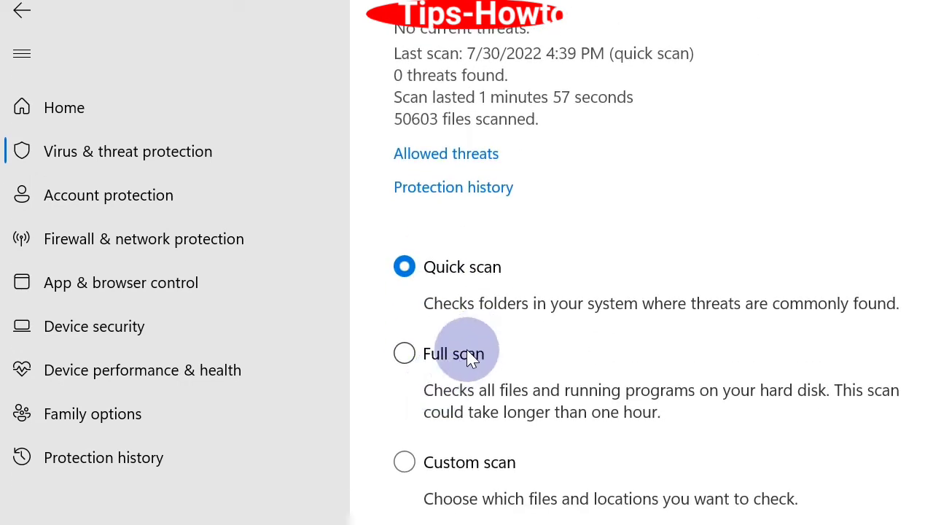
pyautogui.click(404, 354)
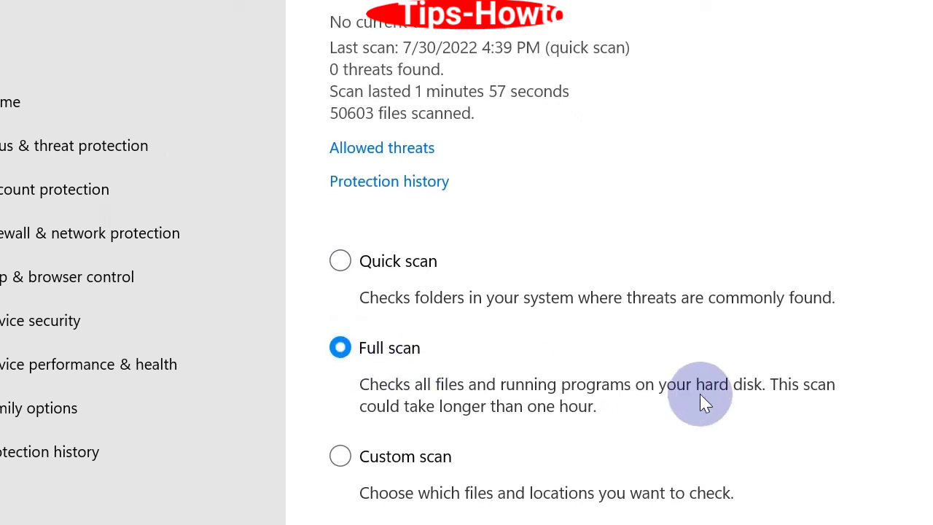
pyautogui.scroll(-2, 765, 402)
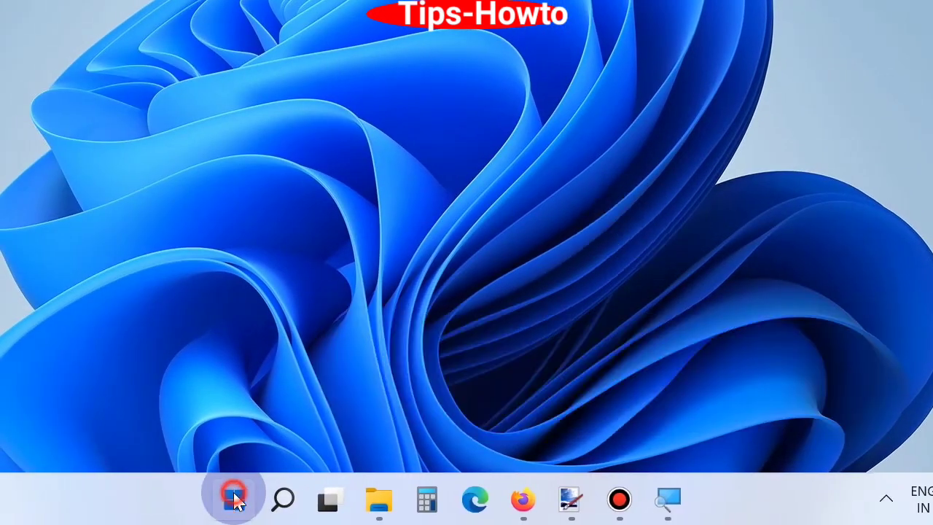
# Open the Recovery page under Settings > System
pyautogui.click(233, 499)
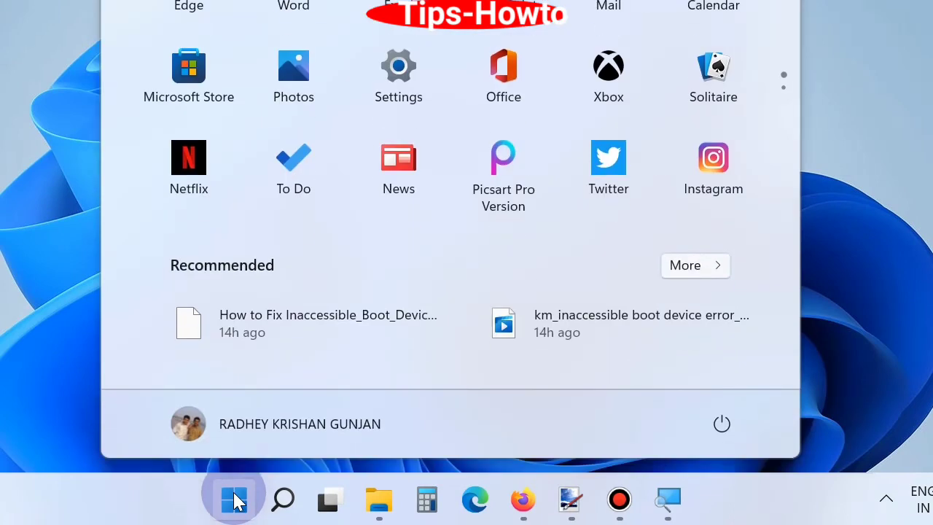
pyautogui.click(397, 67)
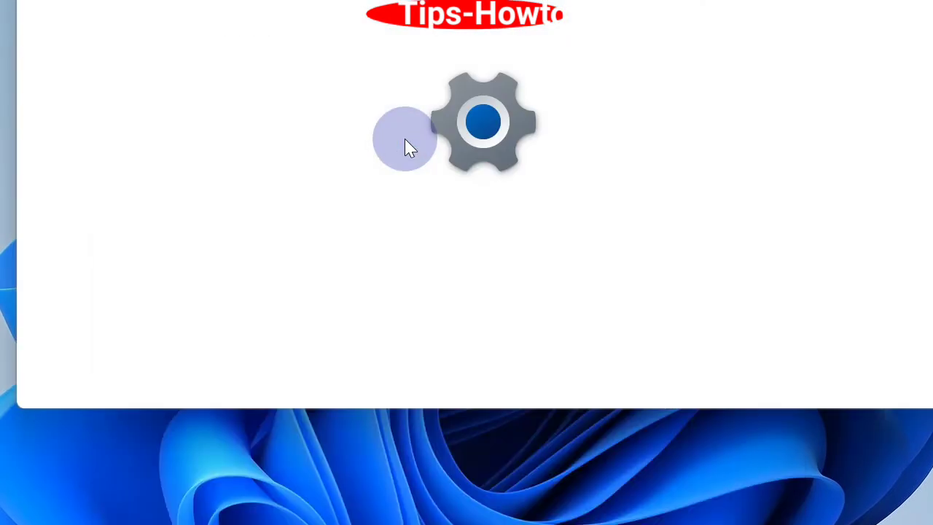
pyautogui.scroll(-6, 405, 139)
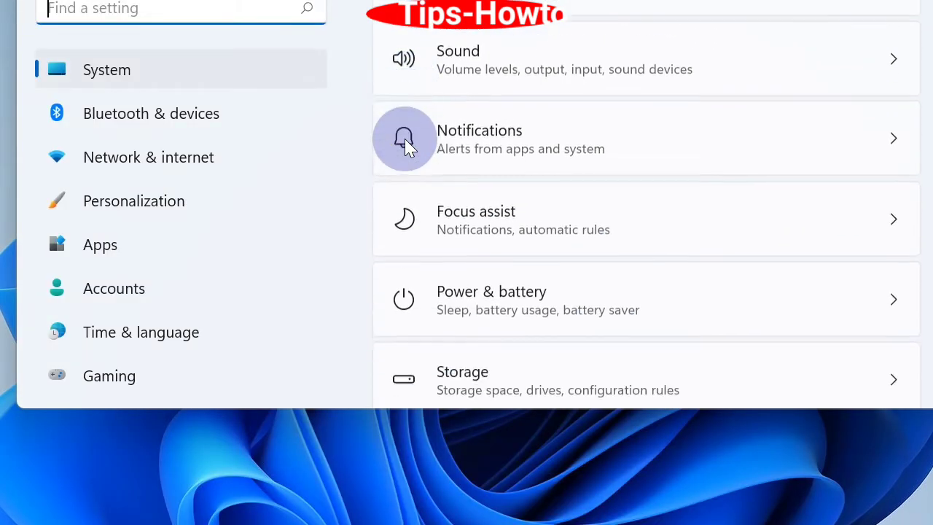
pyautogui.scroll(-5, 407, 146)
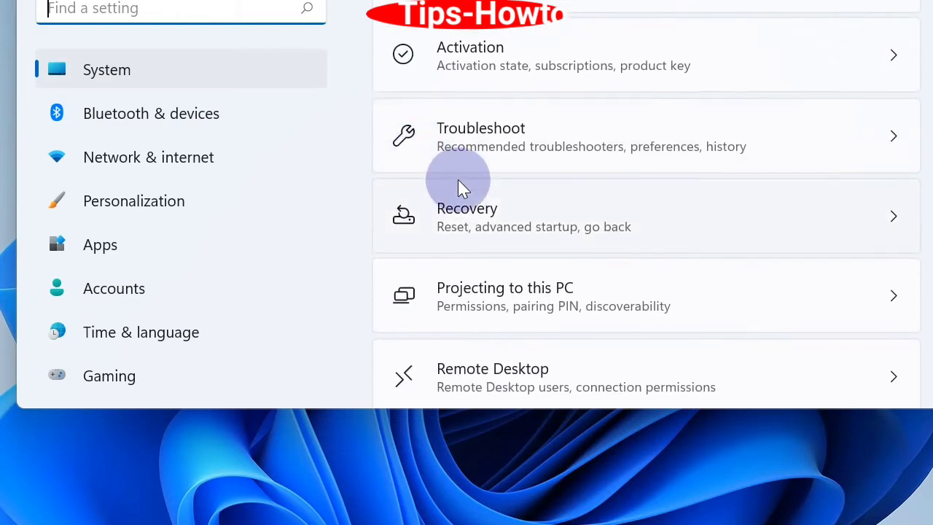
pyautogui.click(473, 210)
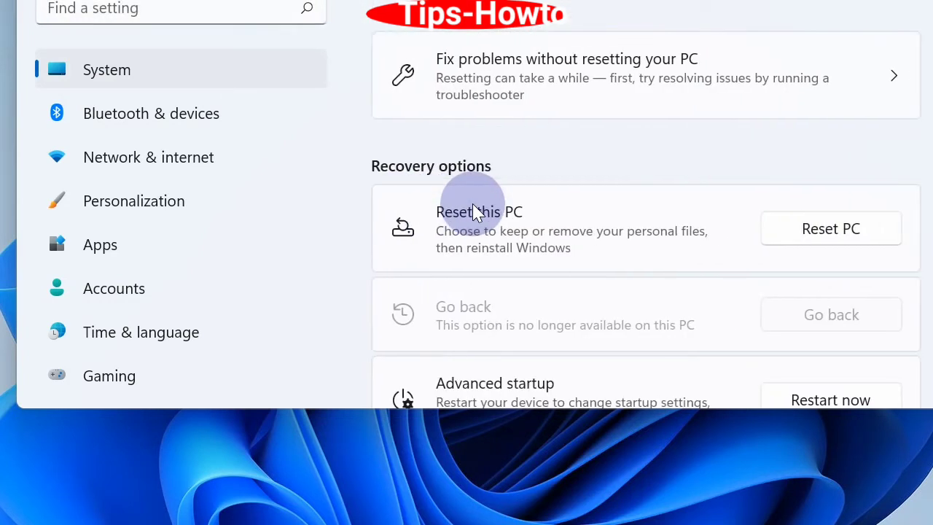
# Restart now under Advanced startup and confirm the restart into recovery options
pyautogui.scroll(-3, 472, 210)
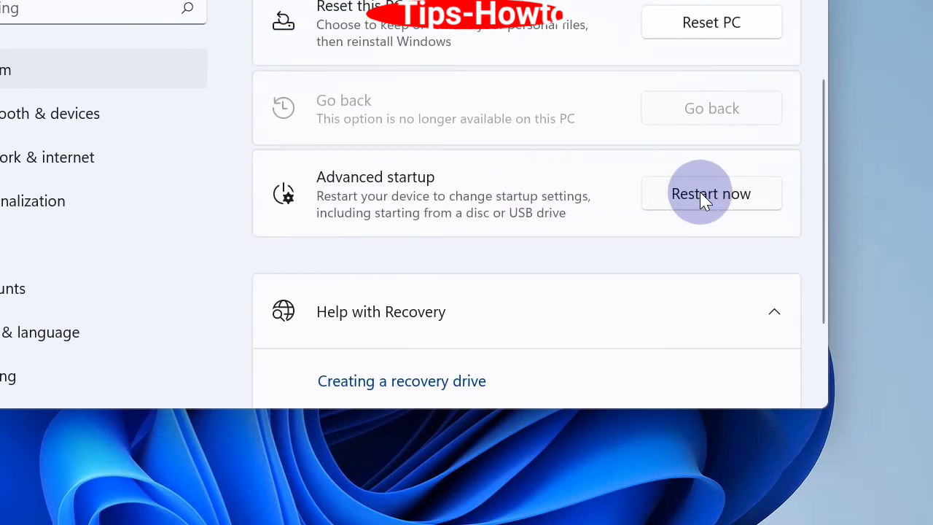
pyautogui.click(702, 195)
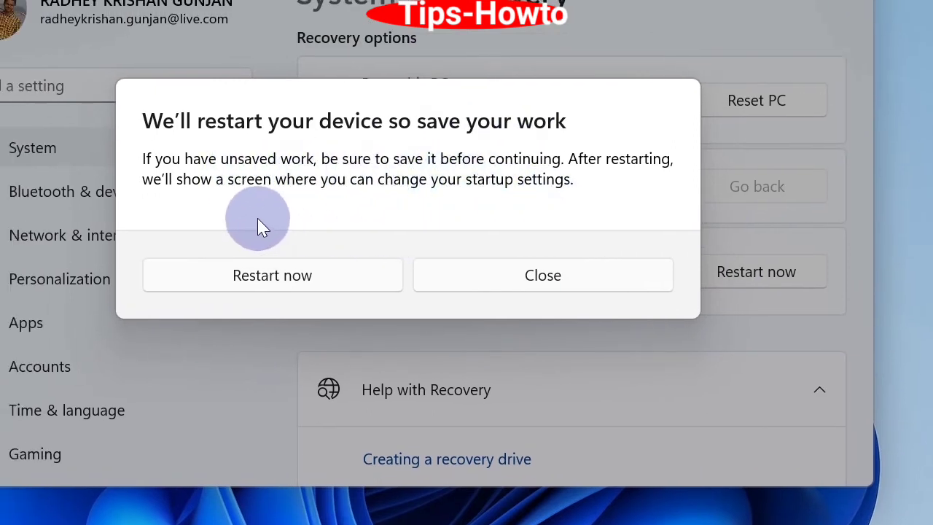
pyautogui.click(247, 281)
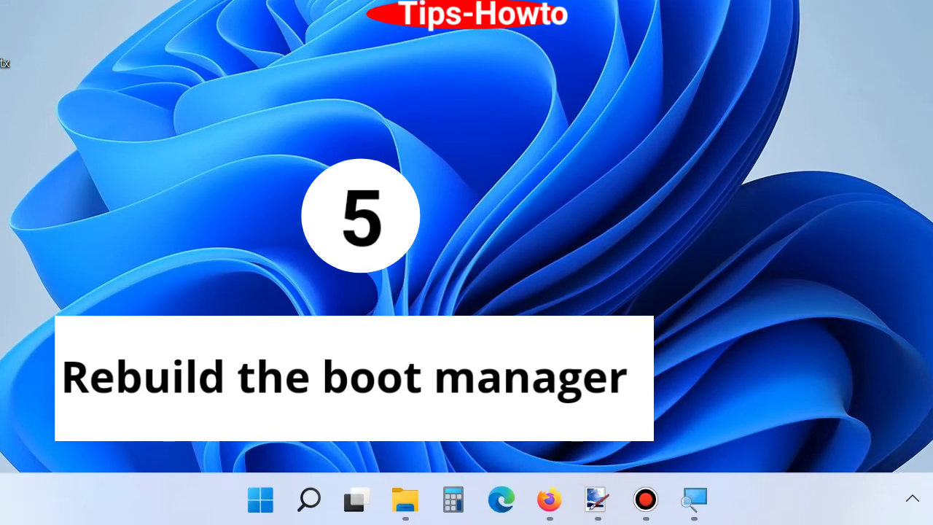
# Find cmd in Windows Search and launch an elevated Command Prompt
pyautogui.click(309, 500)
pyautogui.click(310, 502)
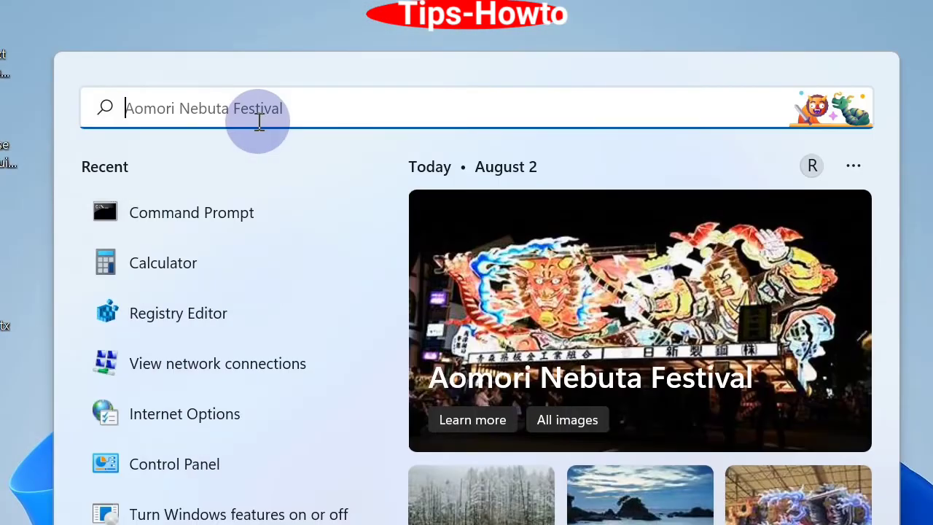
pyautogui.write('cmd')
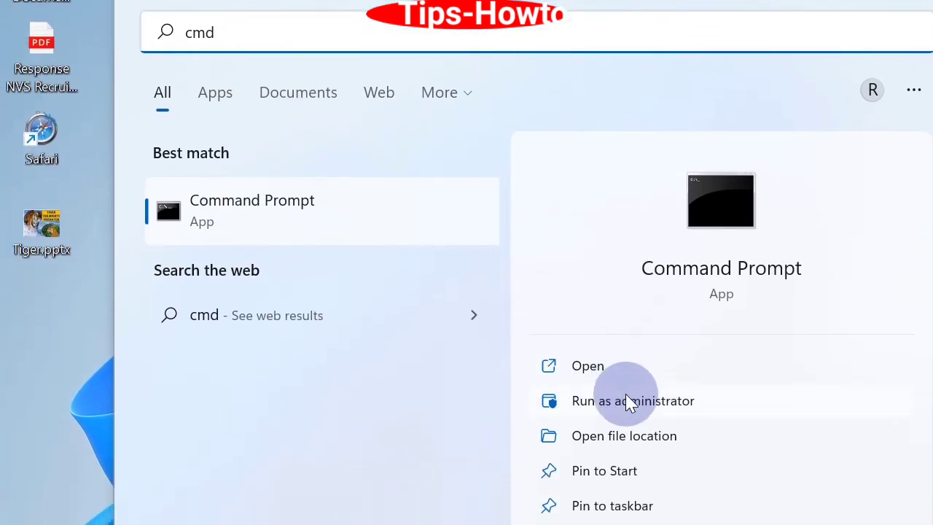
pyautogui.click(625, 400)
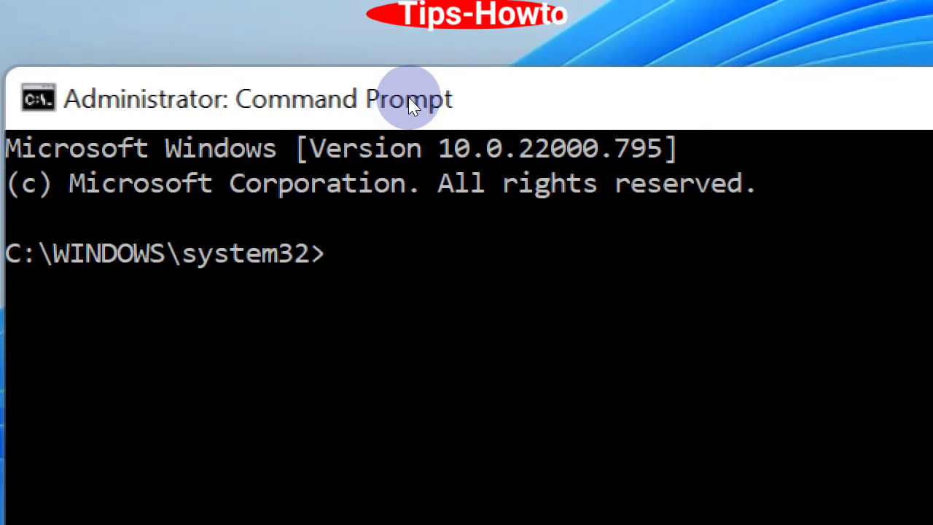
# Paste and run bootrec.exe /fixmbr to repair the master boot record
pyautogui.write('bootrec.exe /fixmbr')
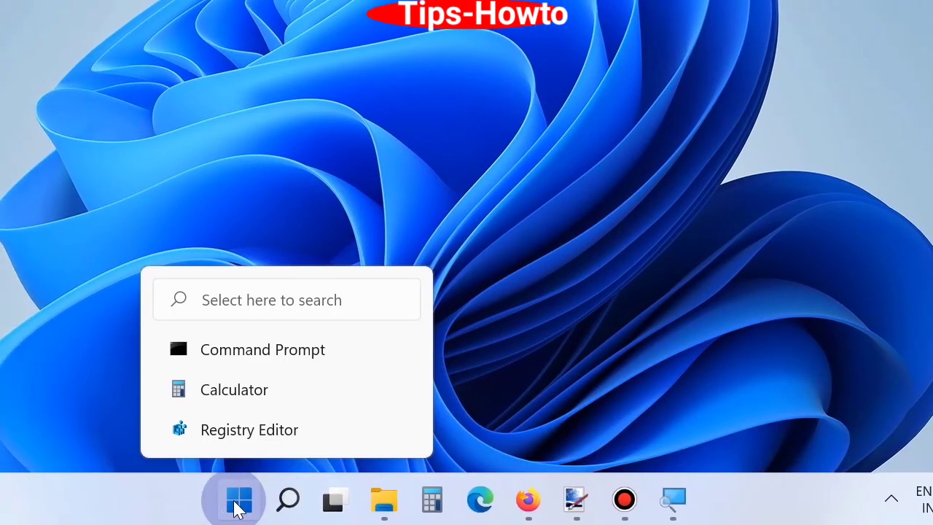
# Go to Settings > System > Recovery and choose Reset PC under Reset this PC
pyautogui.click(181, 500)
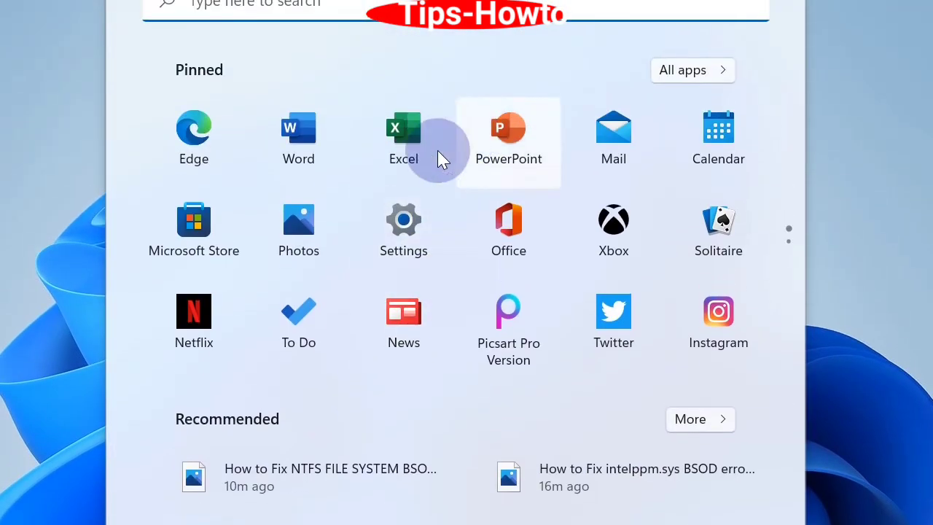
pyautogui.click(402, 223)
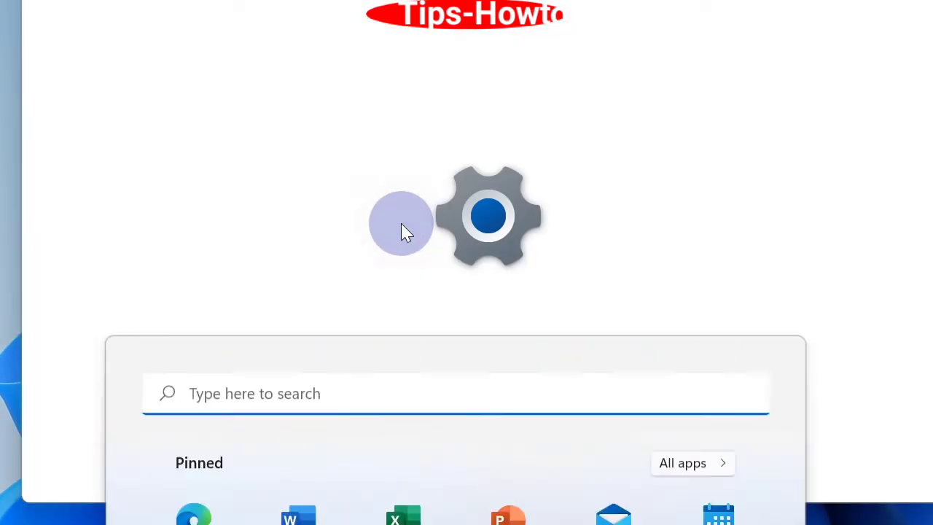
pyautogui.scroll(-5, 401, 223)
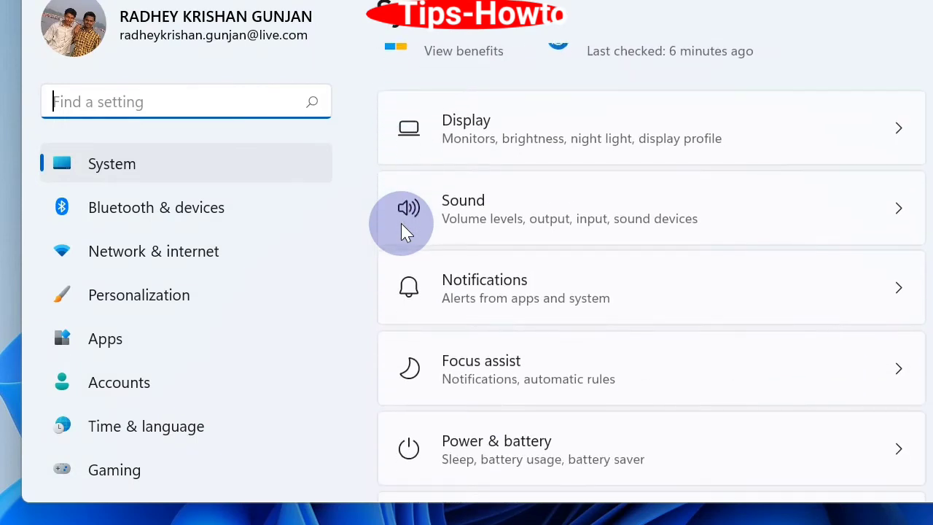
pyautogui.scroll(-7, 401, 223)
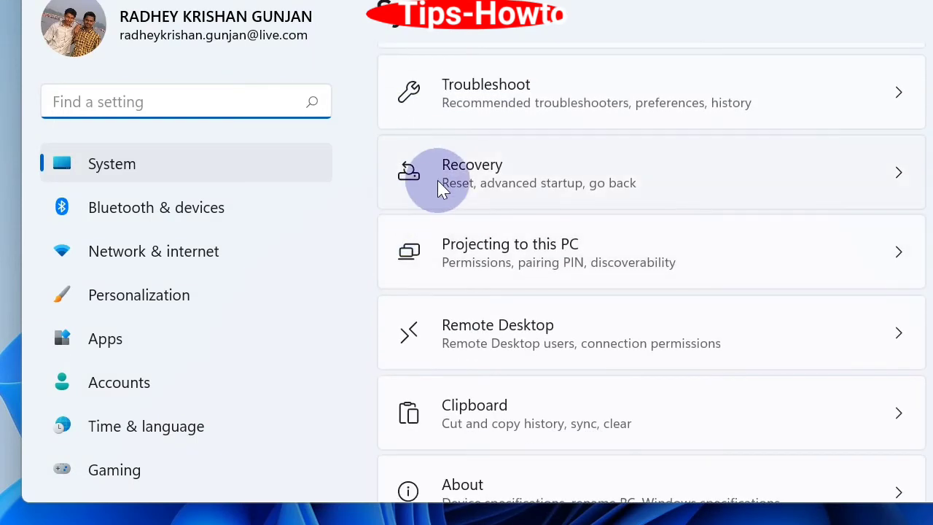
pyautogui.click(438, 183)
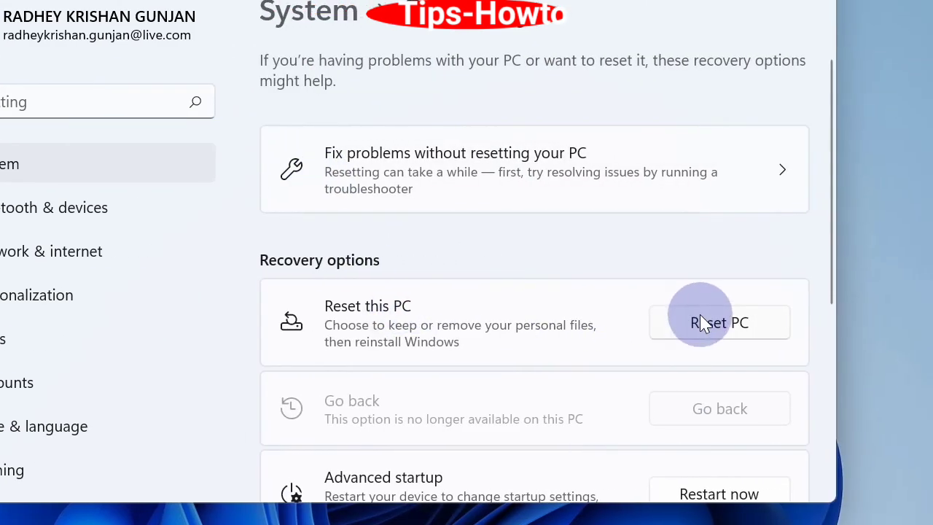
pyautogui.click(818, 322)
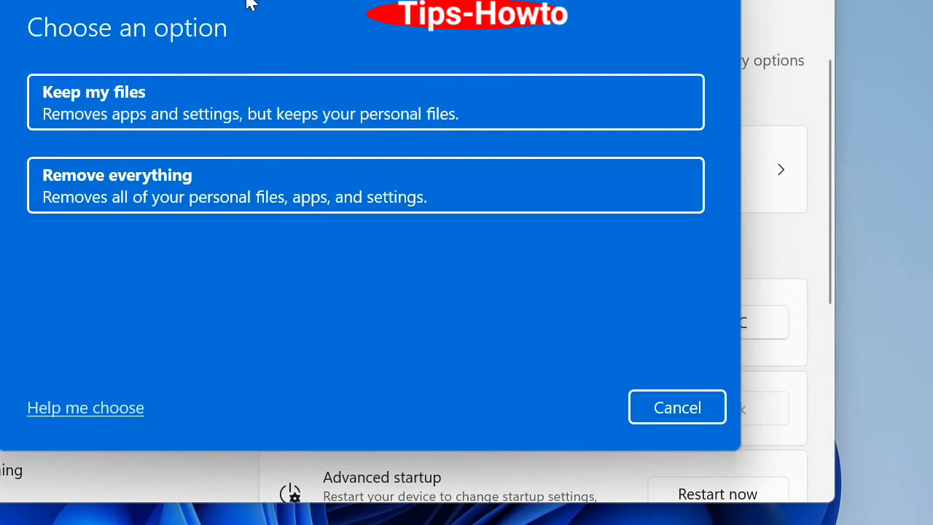